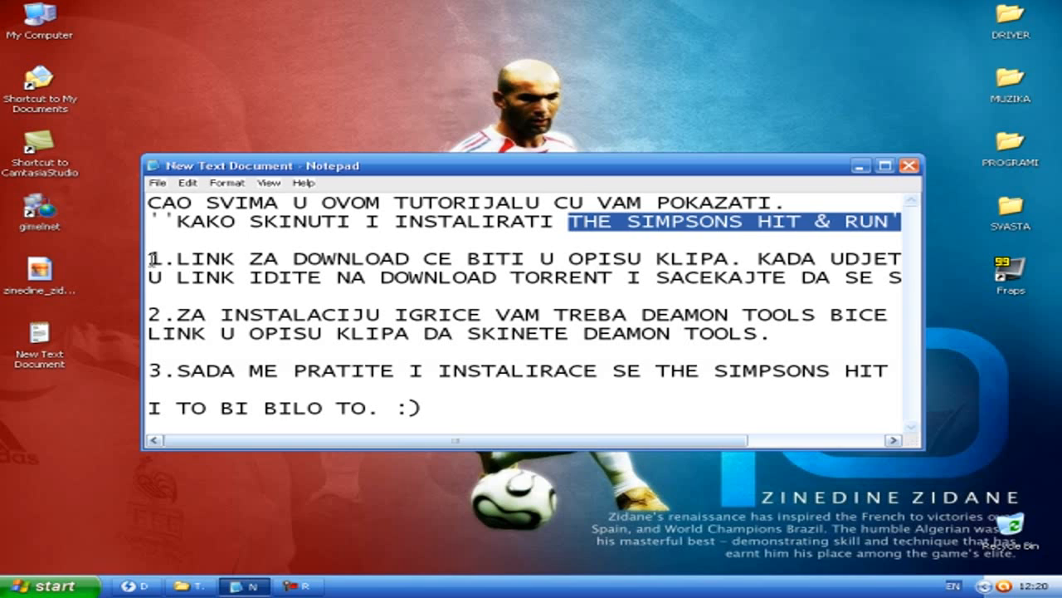
- Read through the numbered notes on downloading and installing The Simpsons Hit & Run, and minimise the text document
click(405, 247)
drag(148, 258, 913, 284)
click(757, 258)
drag(724, 440, 570, 441)
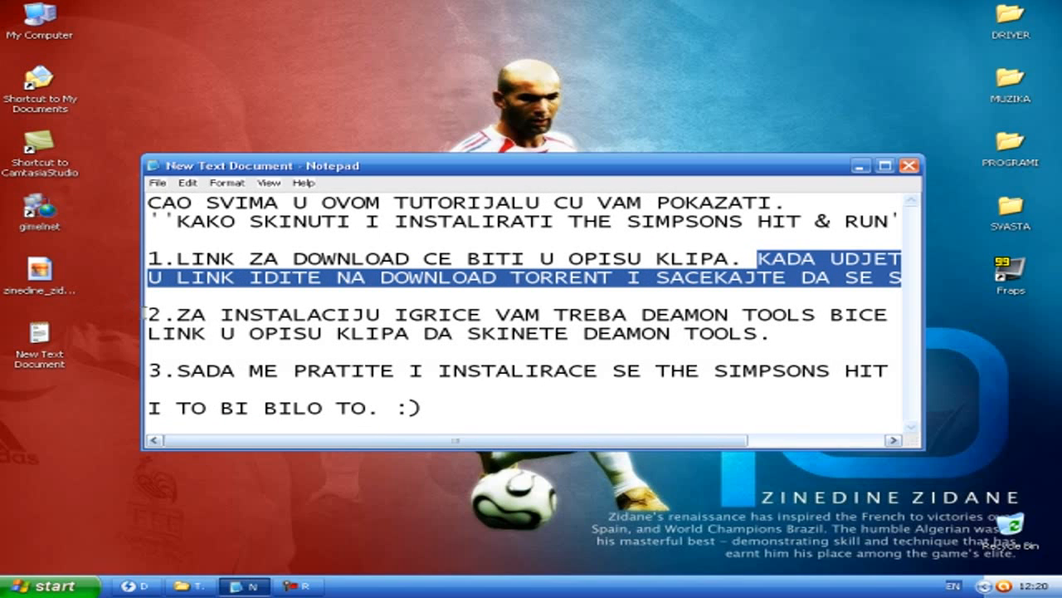
drag(148, 314, 890, 315)
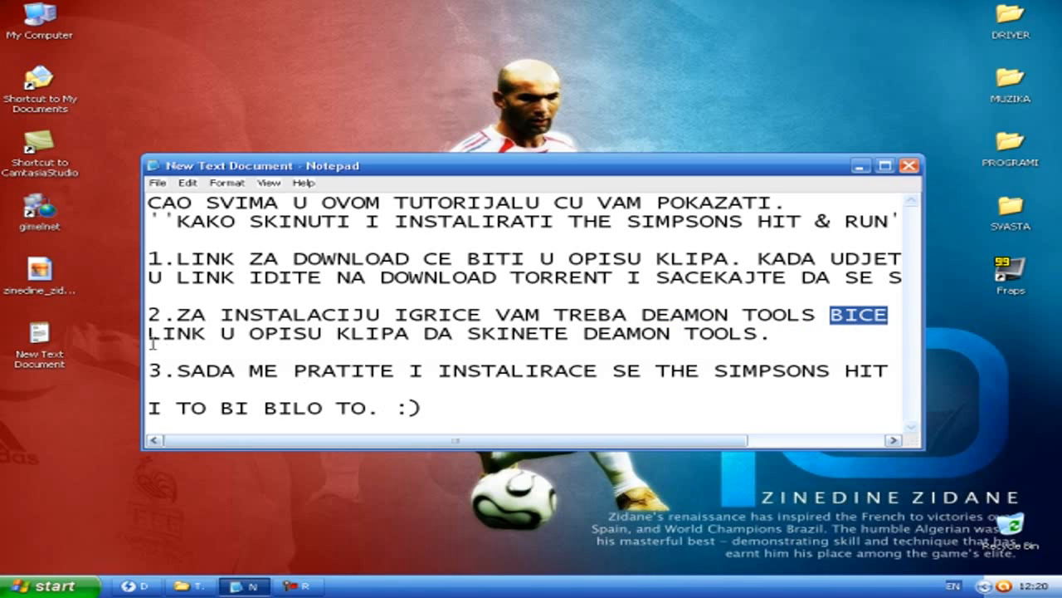
drag(149, 334, 855, 344)
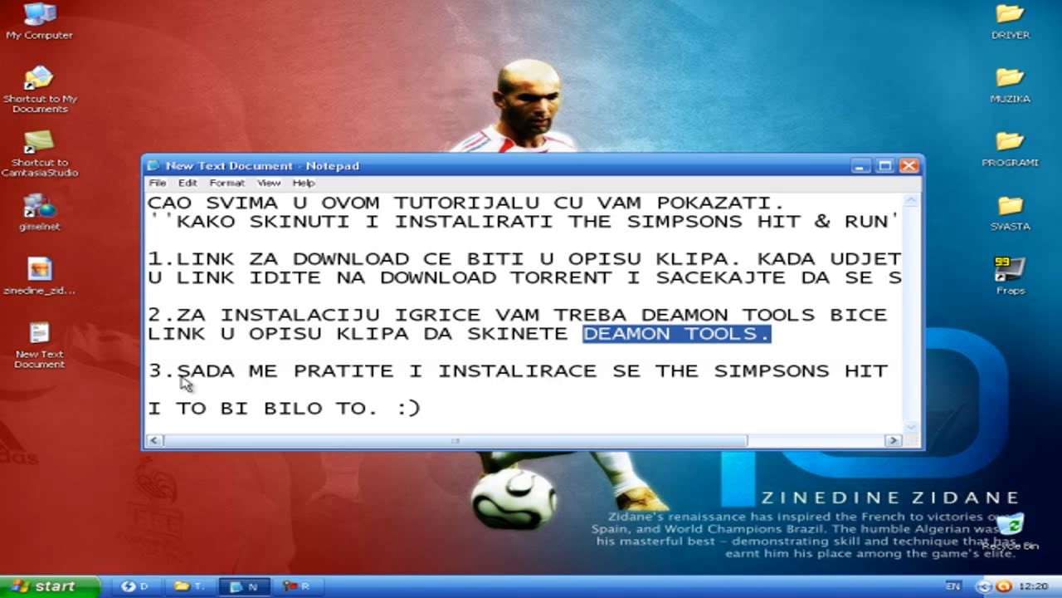
drag(148, 370, 946, 373)
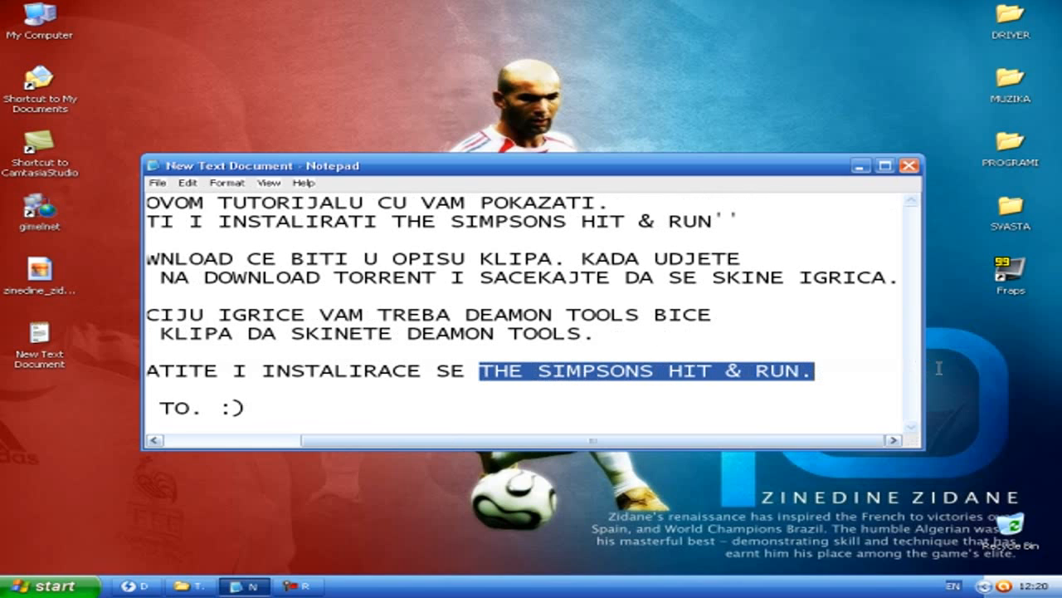
drag(534, 445, 164, 461)
click(234, 586)
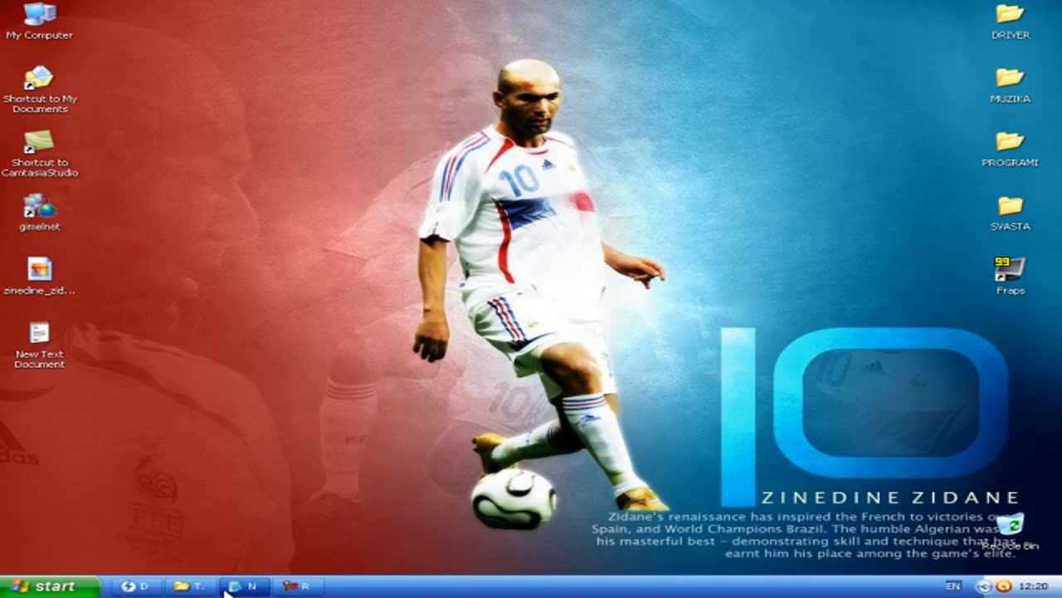
- Add Simpsons_CD.mds from the game folder to the DAEMON Tools Lite image catalog and mount it on virtual drive F:
click(189, 586)
drag(407, 230, 210, 272)
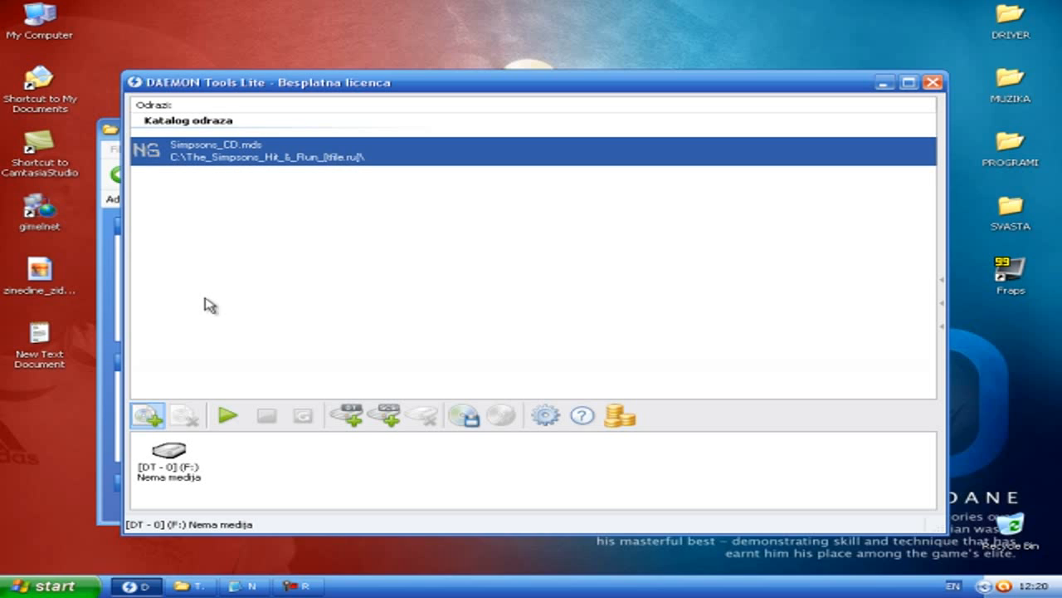
double_click(237, 154)
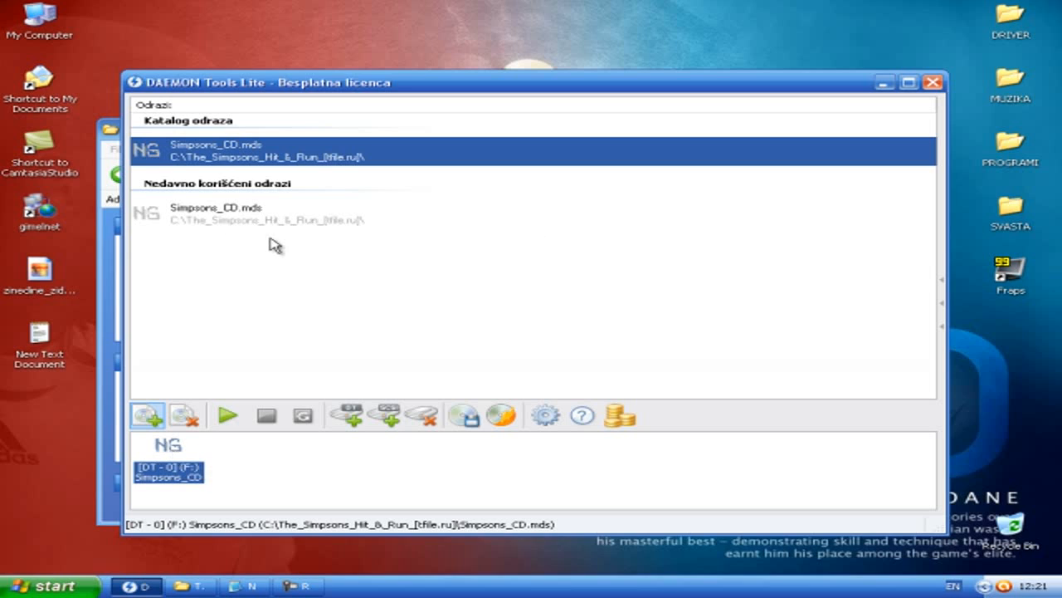
- Open the mounted disc's autorun menu, start the game installation and accept the licence agreement
double_click(170, 449)
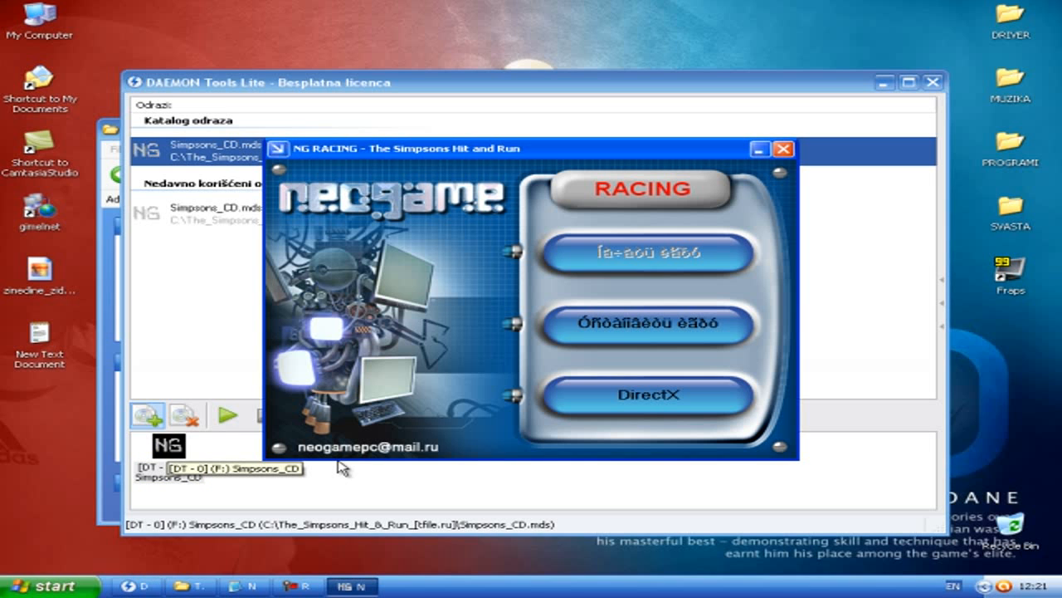
click(140, 587)
click(139, 587)
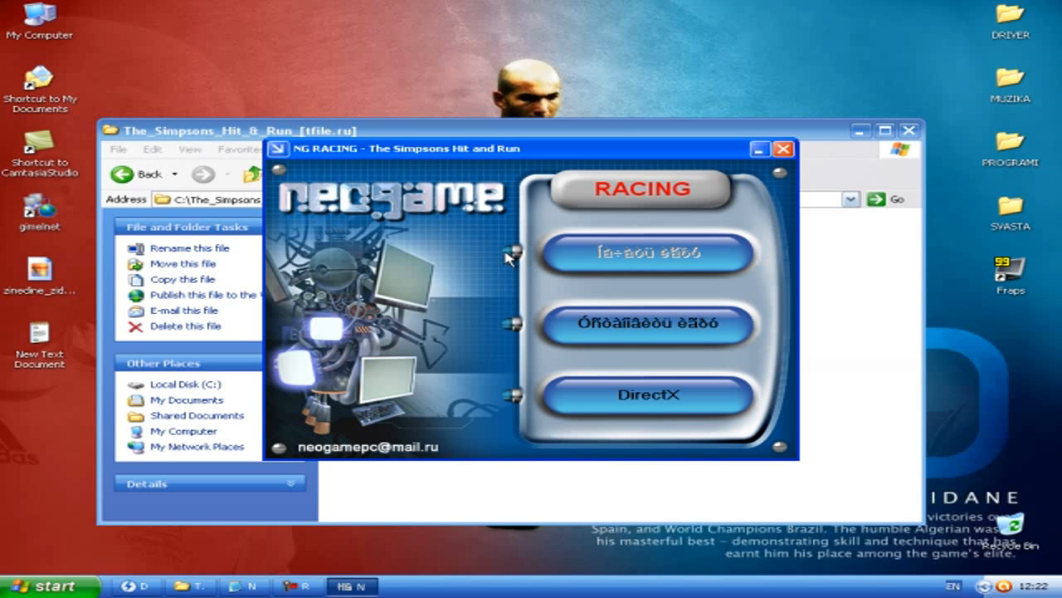
click(679, 324)
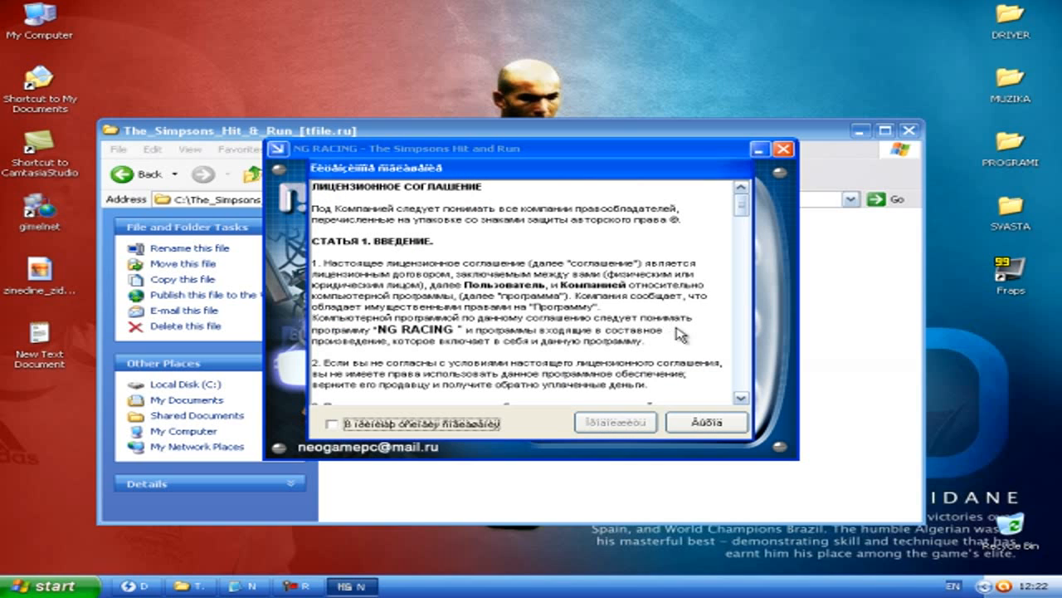
click(333, 424)
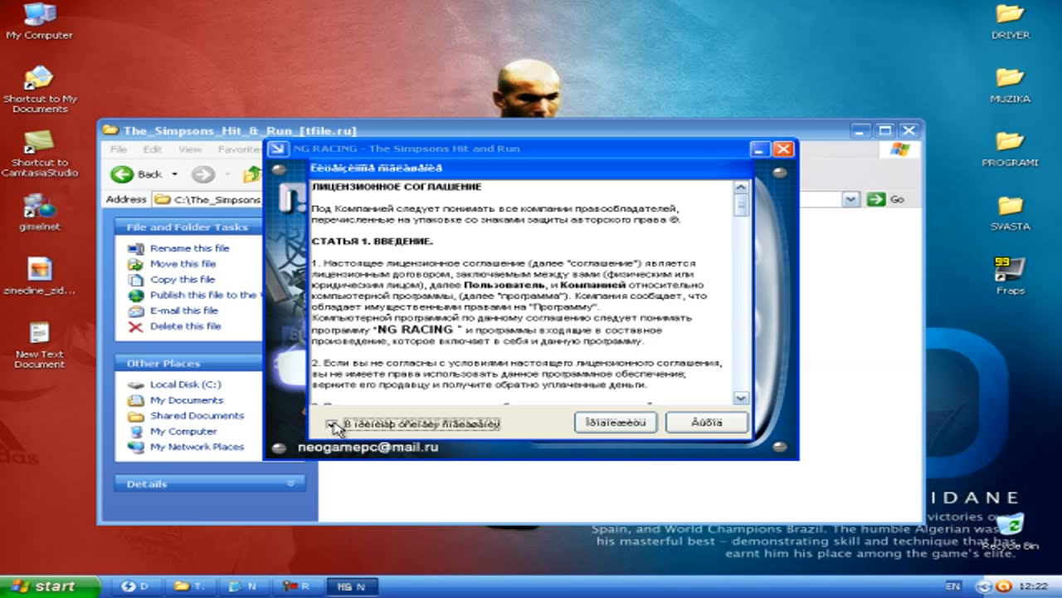
click(610, 427)
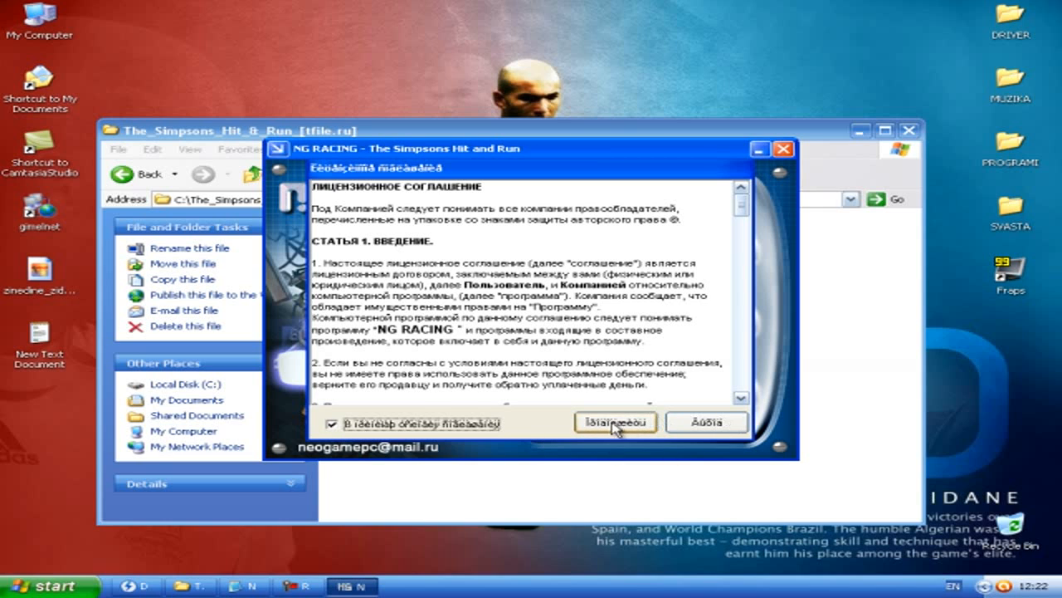
click(614, 425)
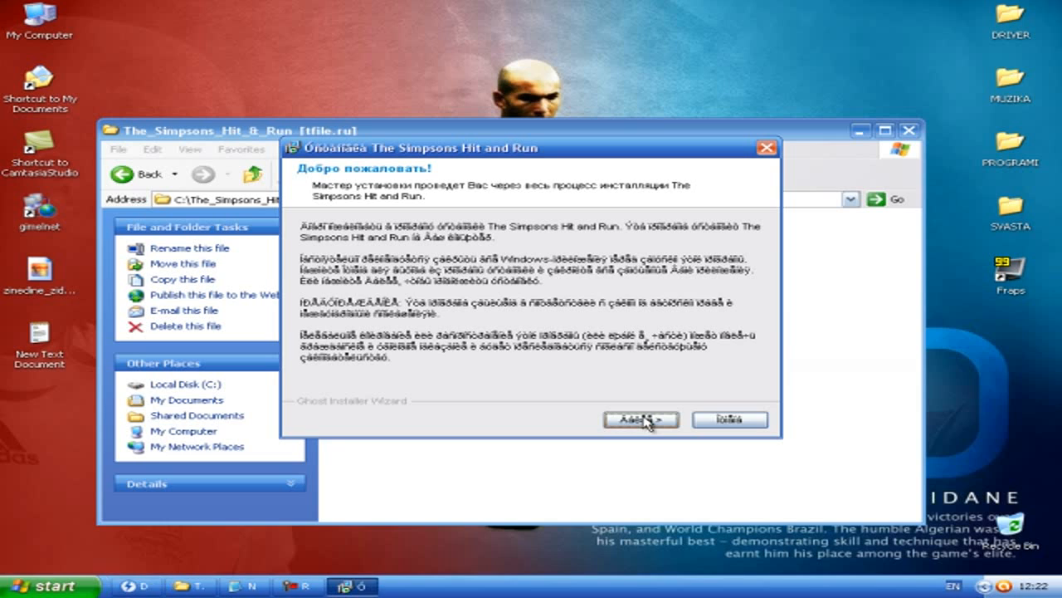
- Install the game to C:\Program Files\The Simpsons Hit and Run with the default version and program group, and finish the wizard
click(645, 419)
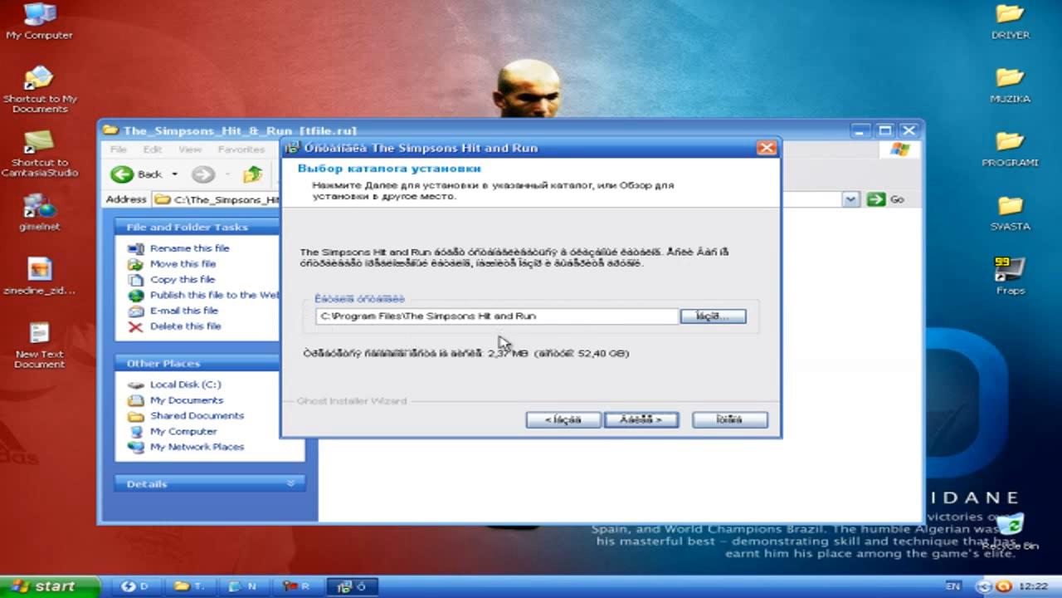
click(639, 419)
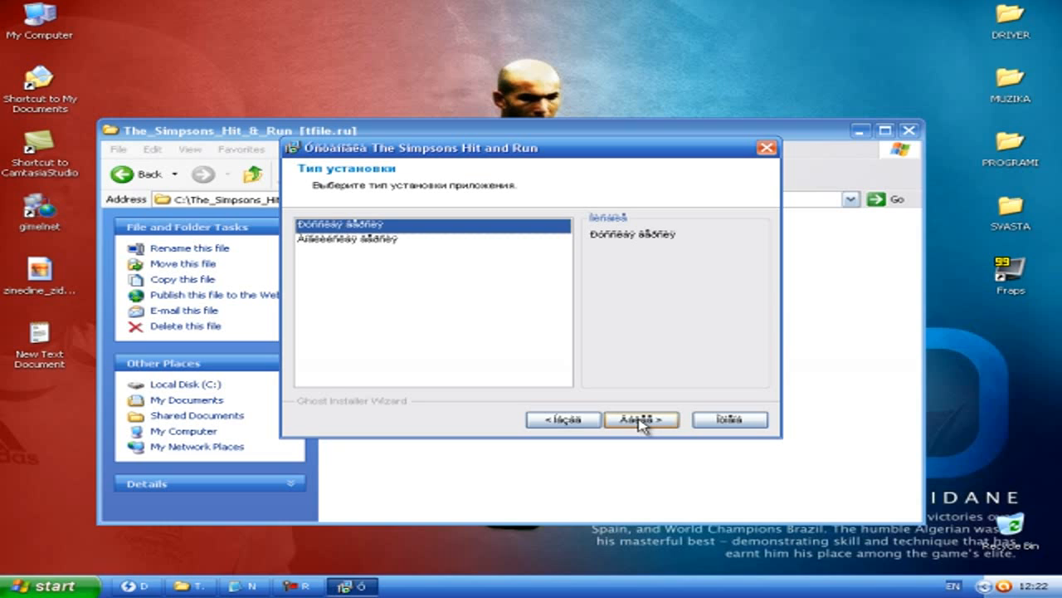
click(639, 419)
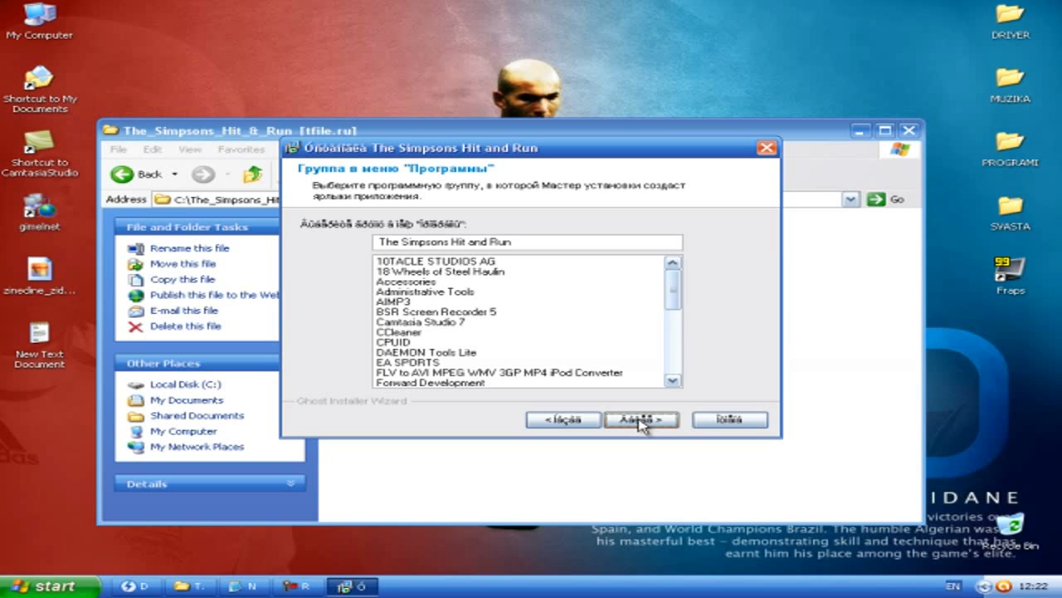
click(639, 419)
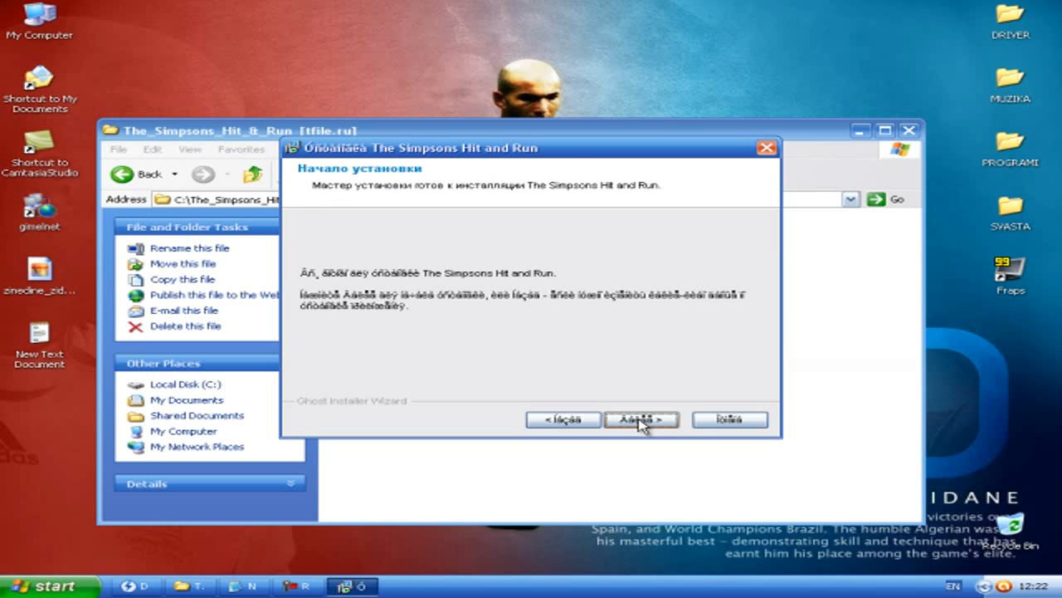
click(639, 419)
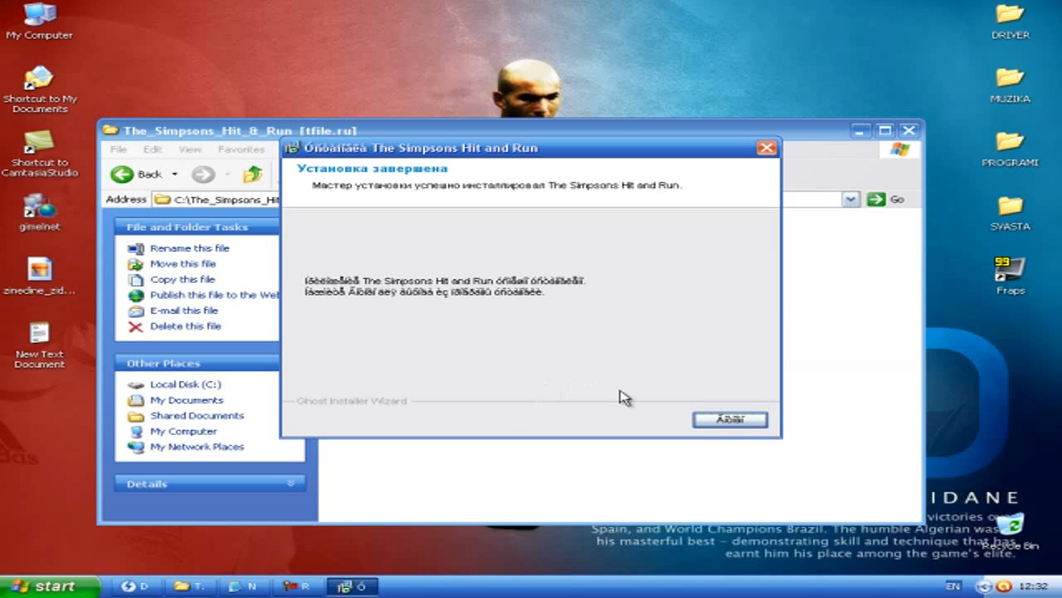
click(731, 423)
click(731, 419)
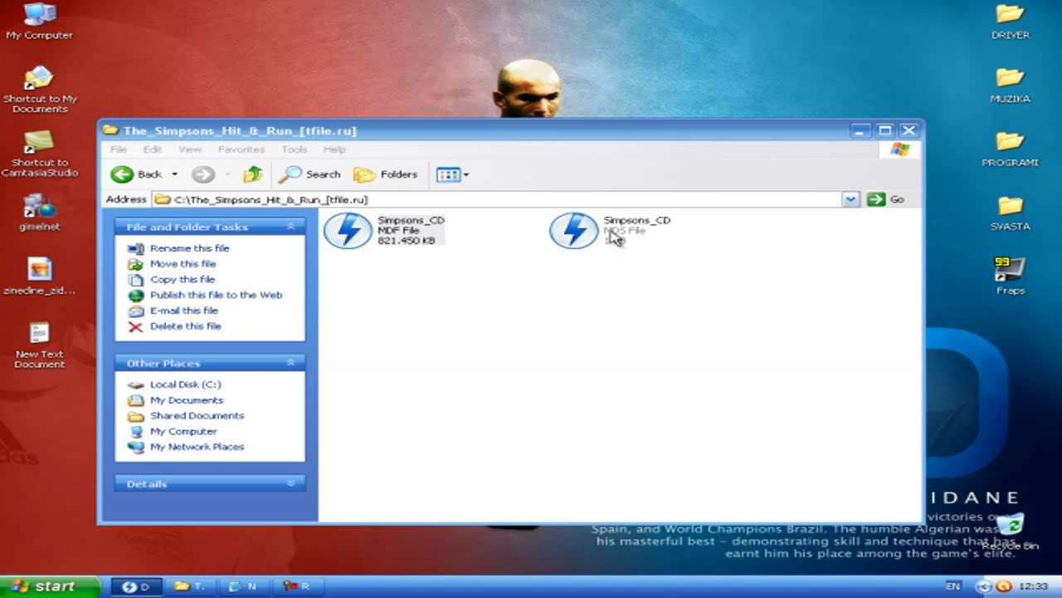
- Bring Simpsons_CD.mds from the game folder into DAEMON Tools Lite again and start the game from the disc's autorun menu
drag(657, 243, 145, 587)
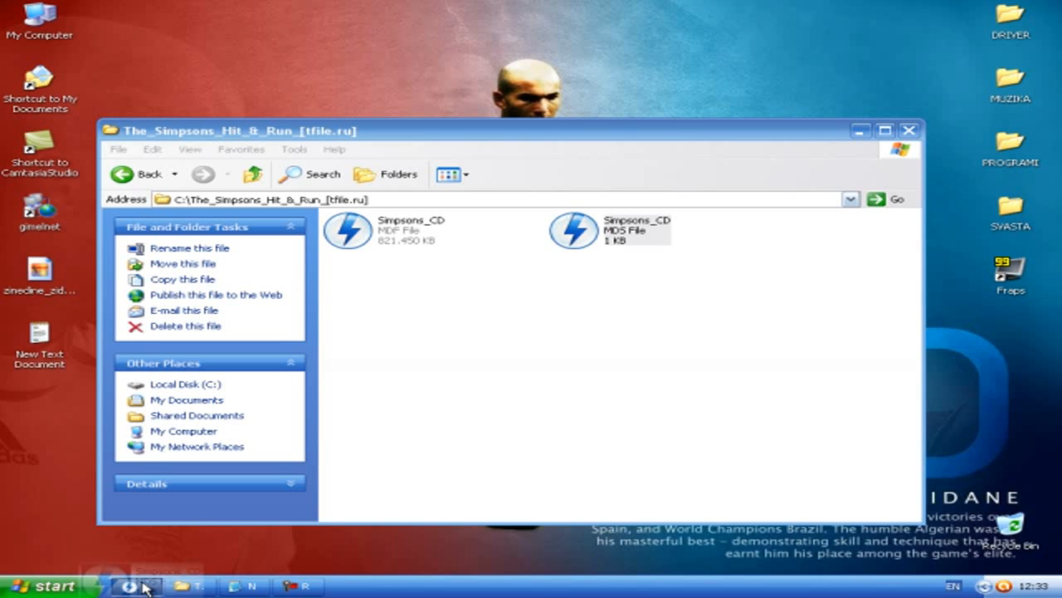
drag(144, 584, 143, 584)
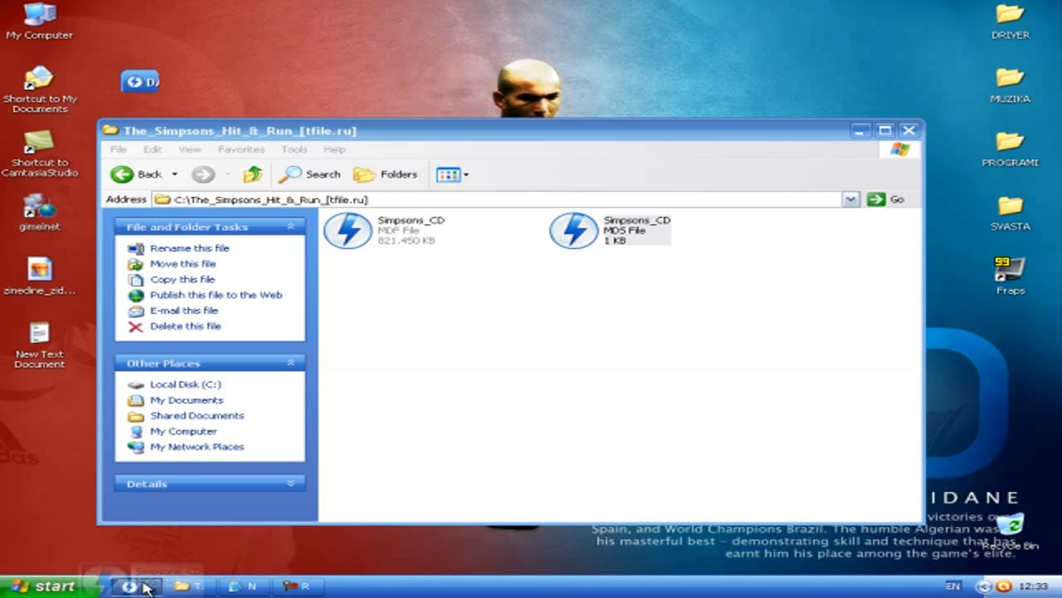
drag(146, 587, 408, 267)
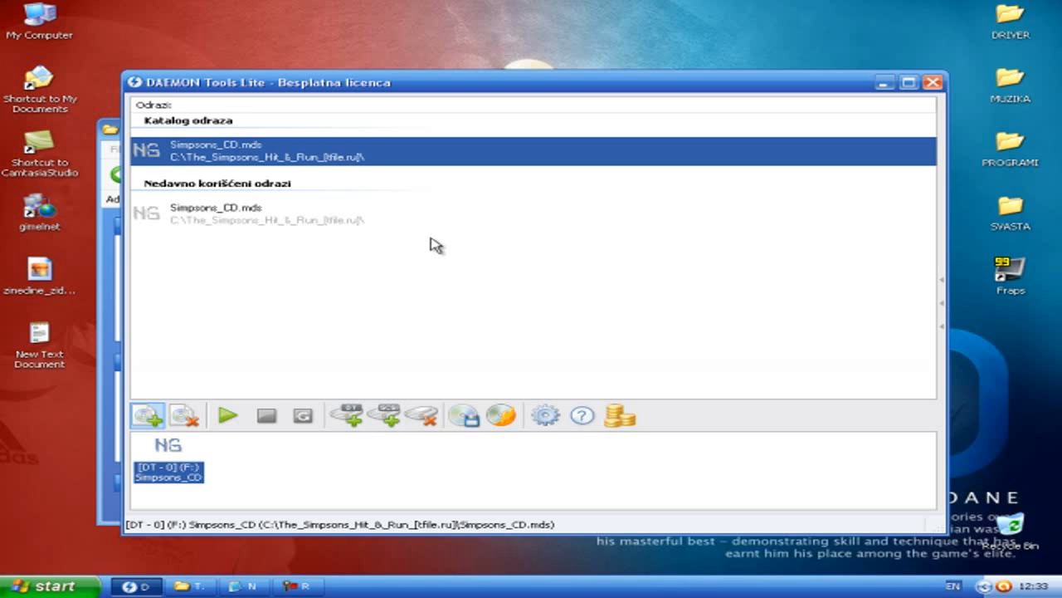
click(402, 277)
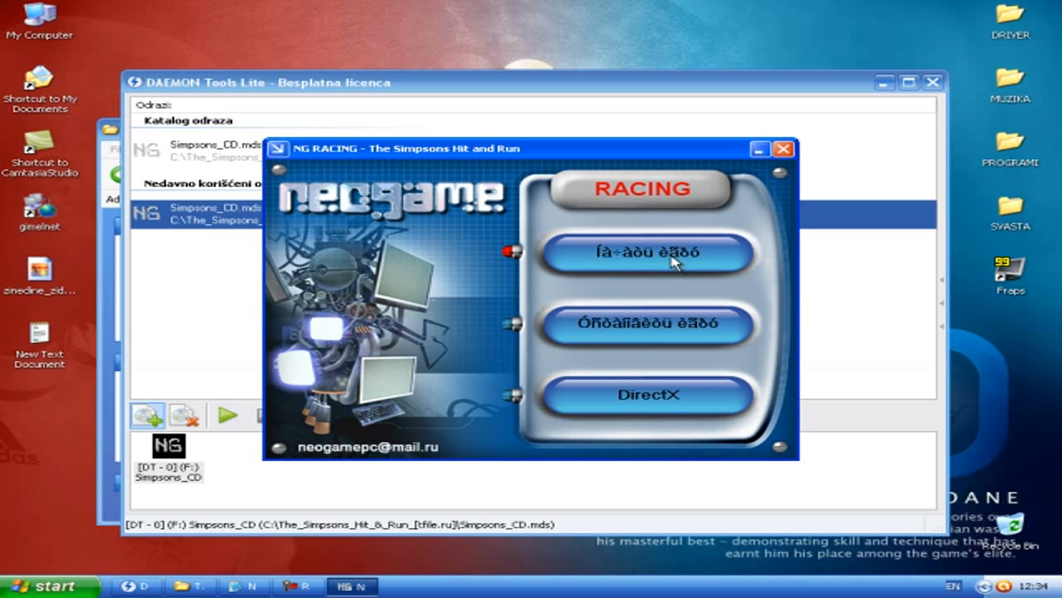
click(647, 257)
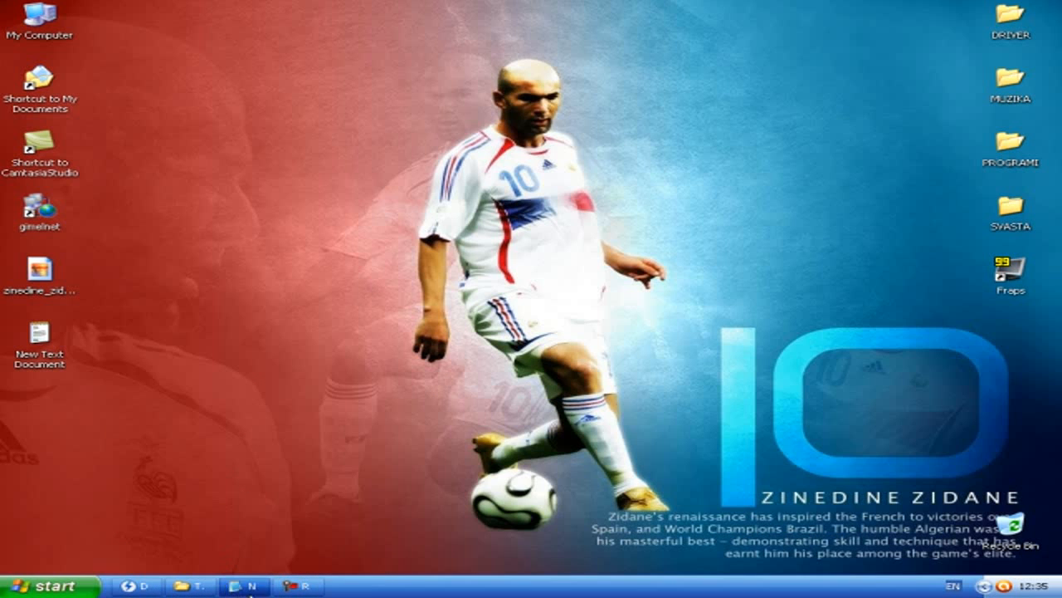
- Reopen the text document and read the closing line of the notes
click(244, 586)
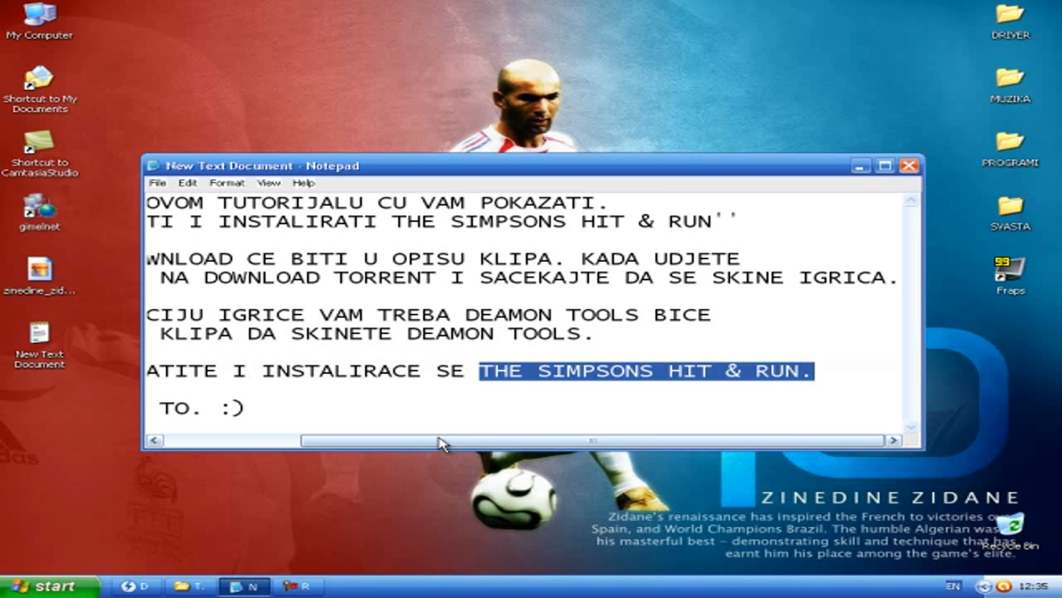
drag(331, 441, 187, 448)
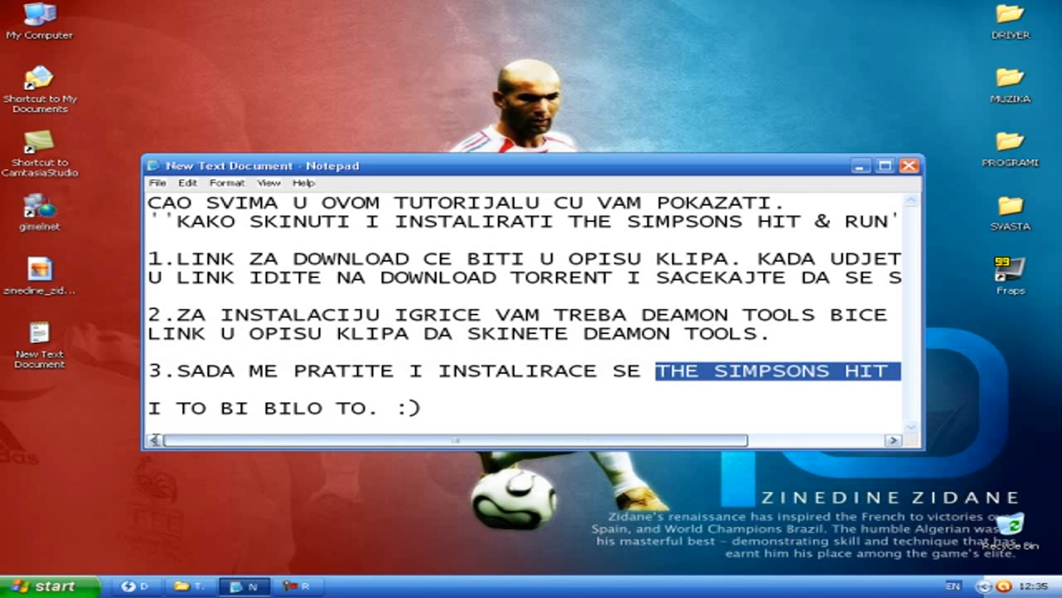
drag(150, 407, 470, 410)
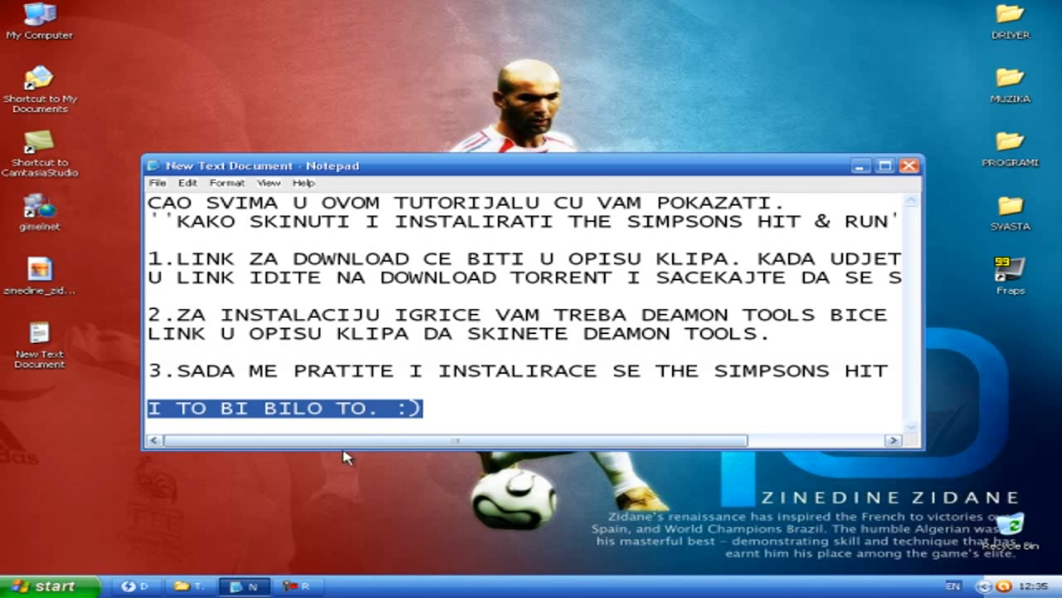
click(294, 586)
click(296, 591)
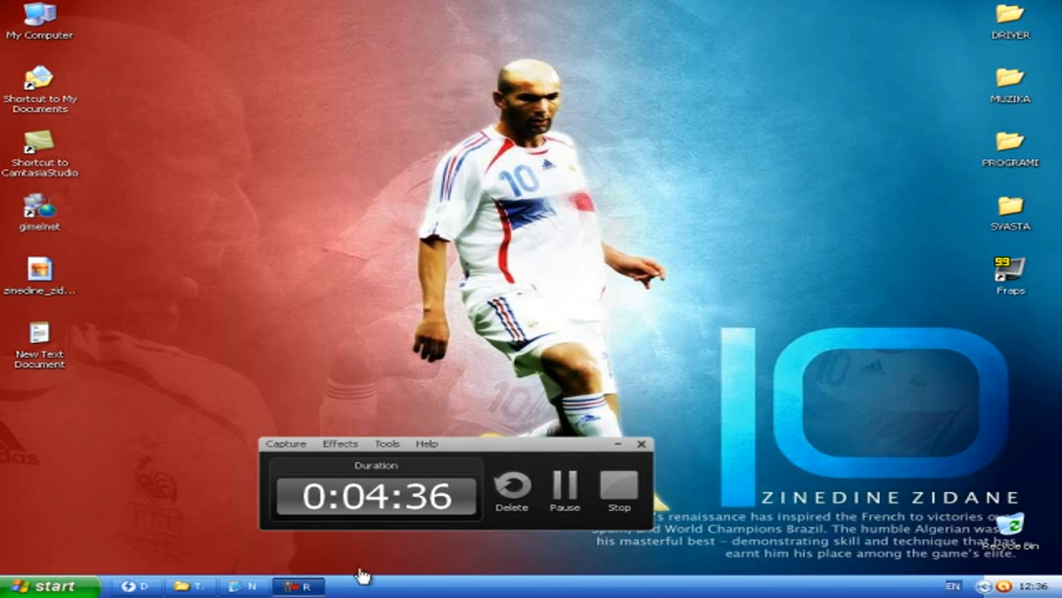